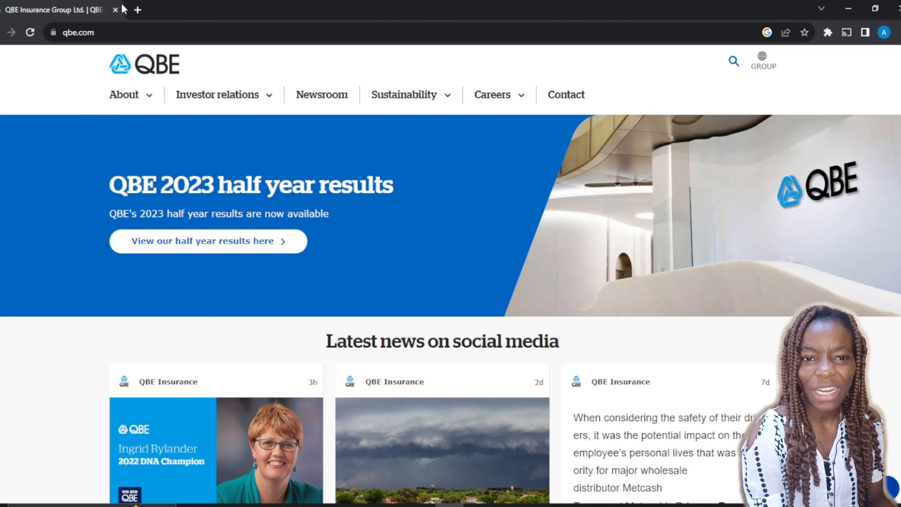
- Search the web for "Suncorp" in a new browser tab and open the Suncorp Australia website
{"action": "left_click", "coordinate": [137, 10]}
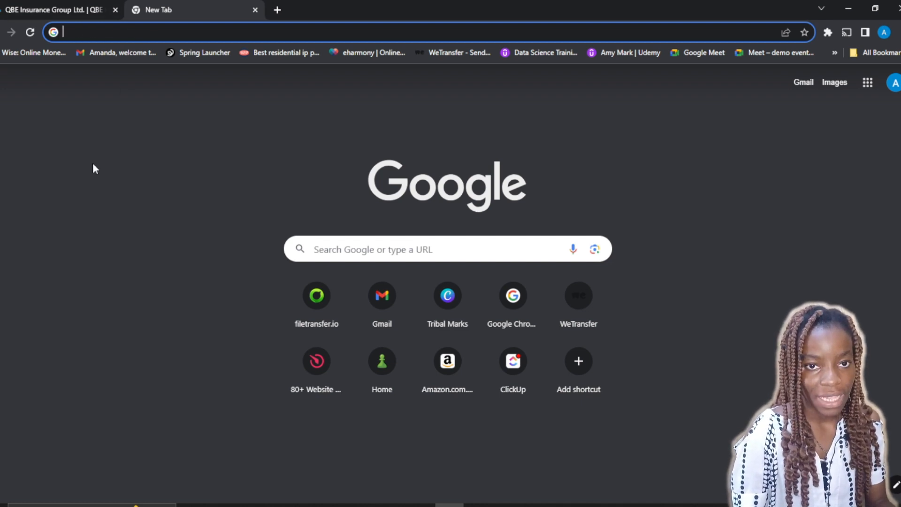
{"action": "left_click", "coordinate": [82, 31]}
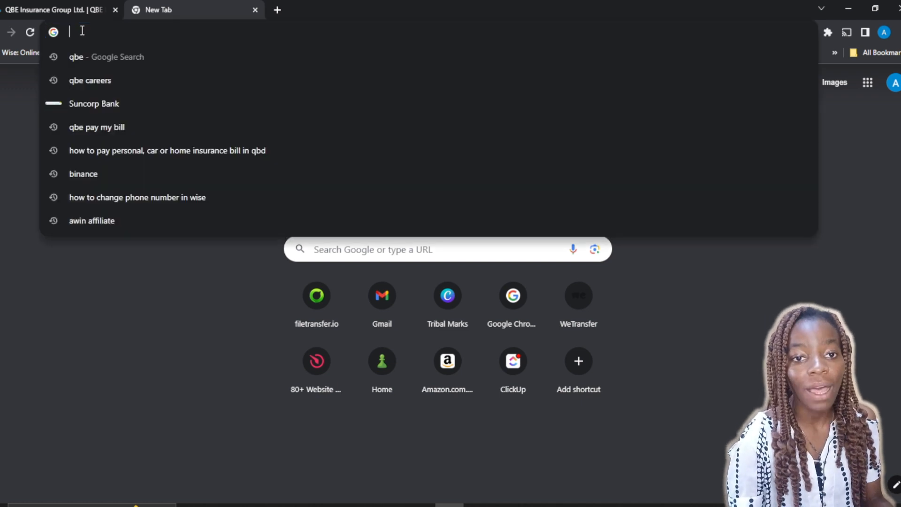
{"action": "type", "text": "S"}
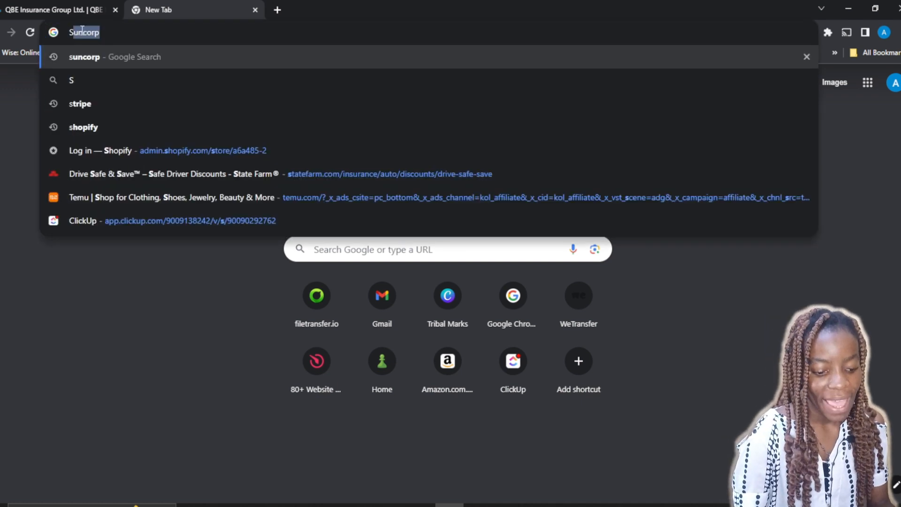
{"action": "type", "text": "uncor"}
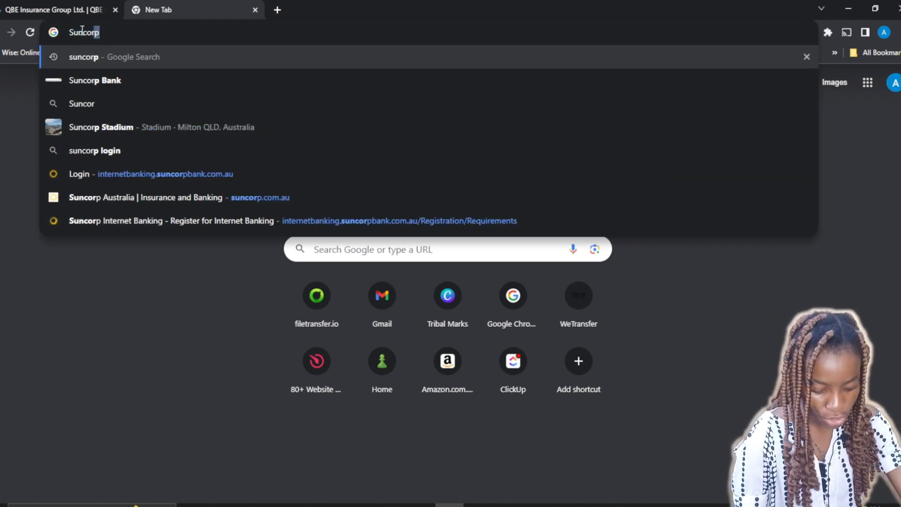
{"action": "type", "text": "p"}
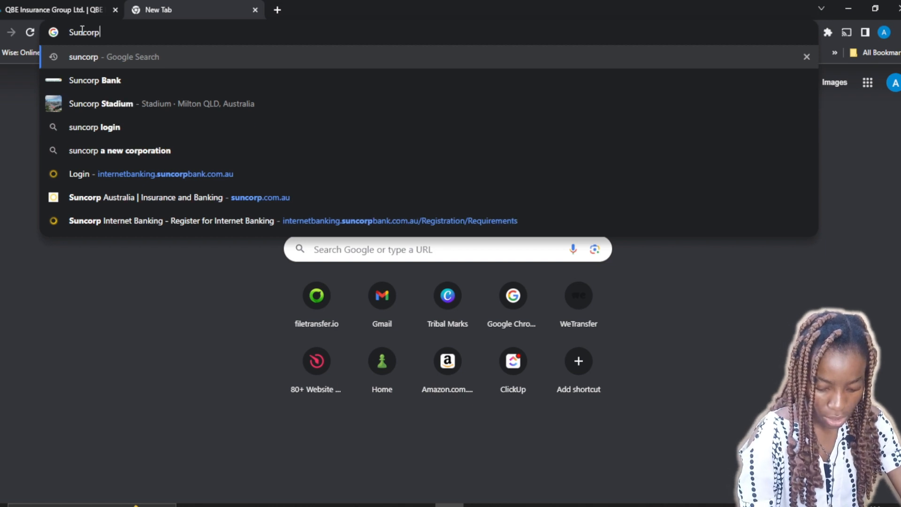
{"action": "left_click", "coordinate": [119, 84]}
{"action": "key", "text": "Return"}
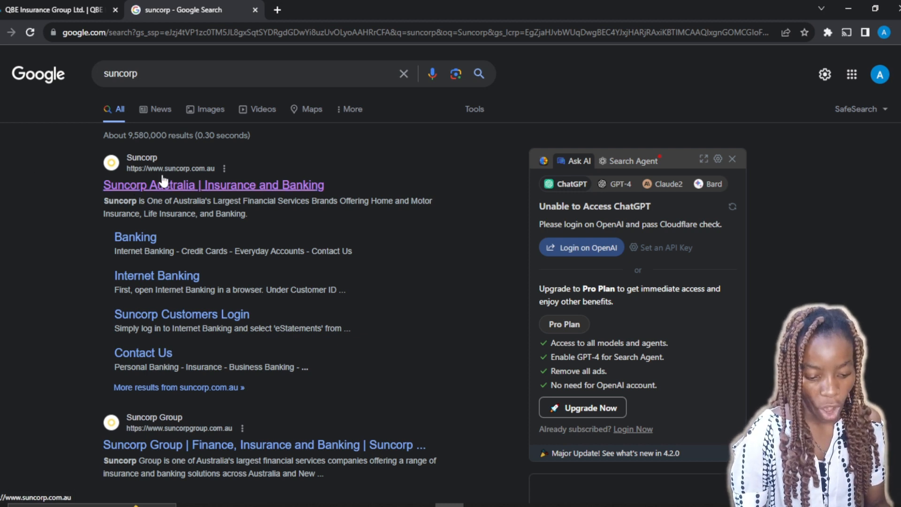
{"action": "left_click", "coordinate": [223, 186]}
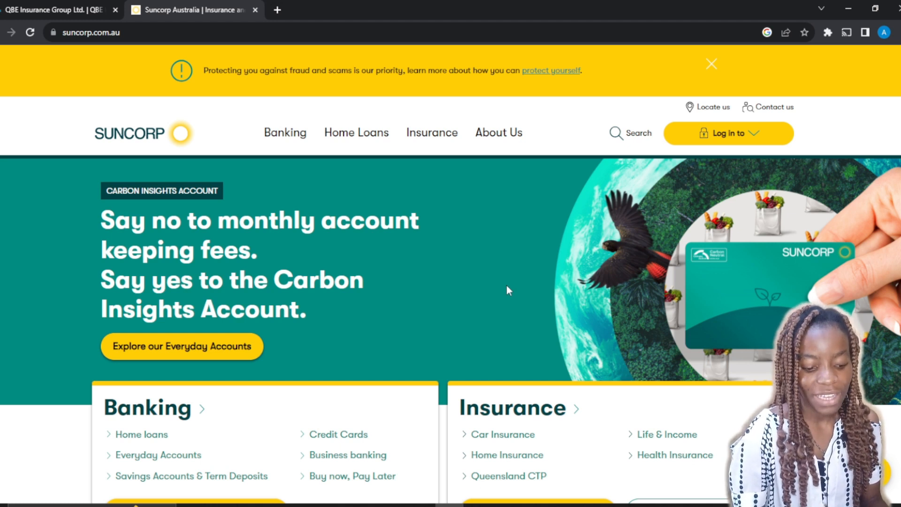
- Look through the Suncorp homepage, including its banking, insurance, offers, tools and footer sections
{"action": "scroll", "coordinate": [567, 347], "scroll_direction": "down", "scroll_amount": 3}
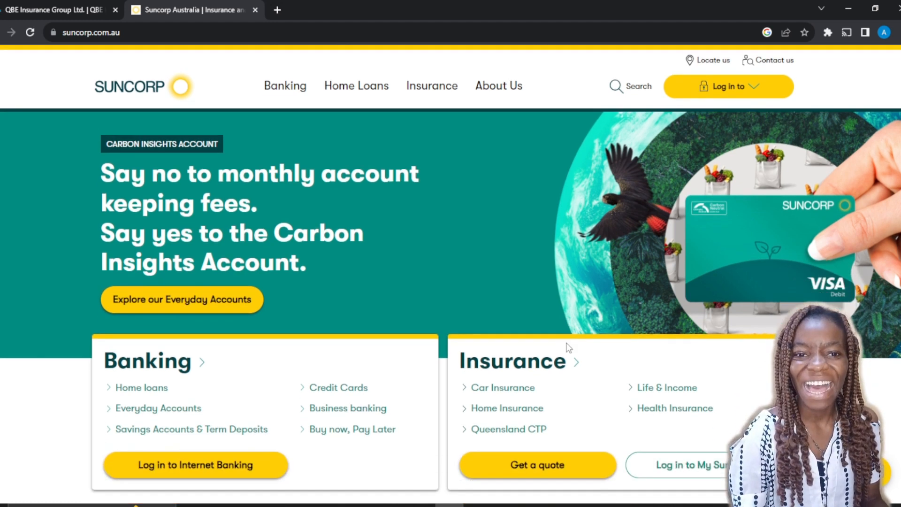
{"action": "scroll", "coordinate": [567, 346], "scroll_direction": "down", "scroll_amount": 3}
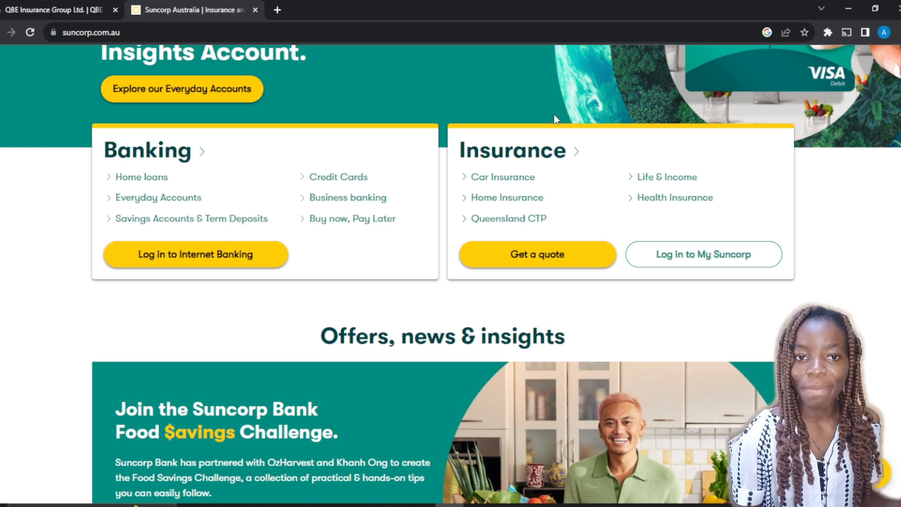
{"action": "scroll", "coordinate": [555, 116], "scroll_direction": "down", "scroll_amount": 3}
{"action": "scroll", "coordinate": [554, 115], "scroll_direction": "down", "scroll_amount": 2}
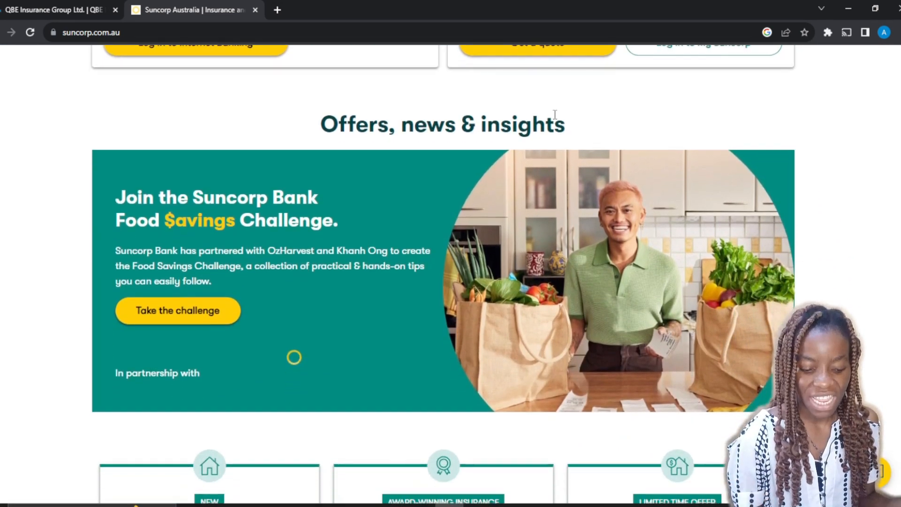
{"action": "scroll", "coordinate": [554, 116], "scroll_direction": "down", "scroll_amount": 1}
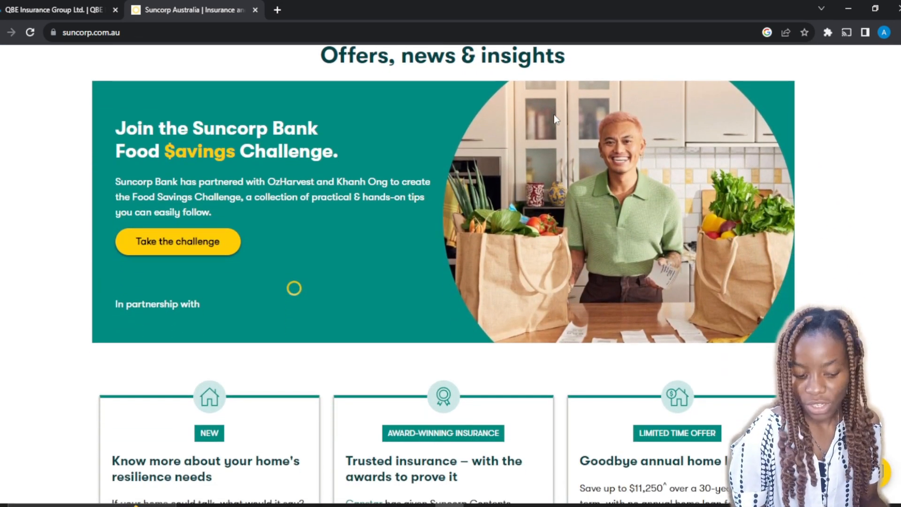
{"action": "scroll", "coordinate": [553, 115], "scroll_direction": "down", "scroll_amount": 3}
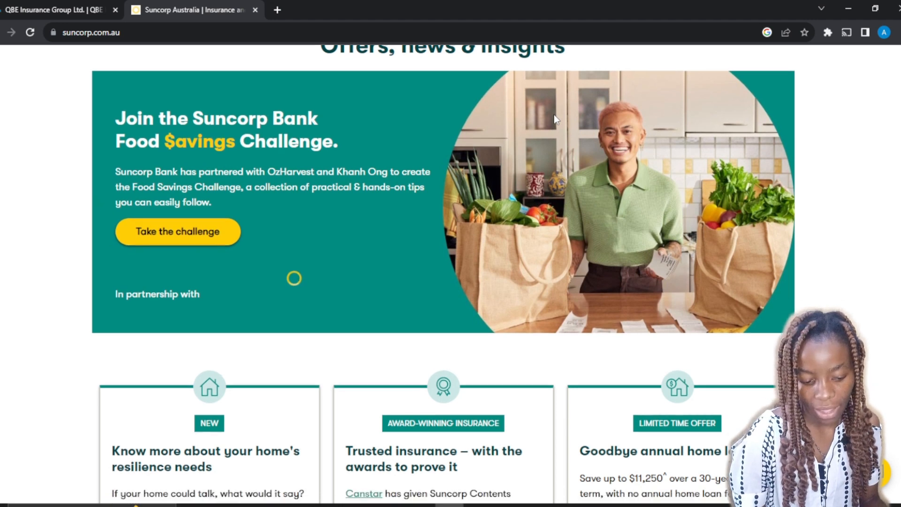
{"action": "scroll", "coordinate": [554, 115], "scroll_direction": "down", "scroll_amount": 2}
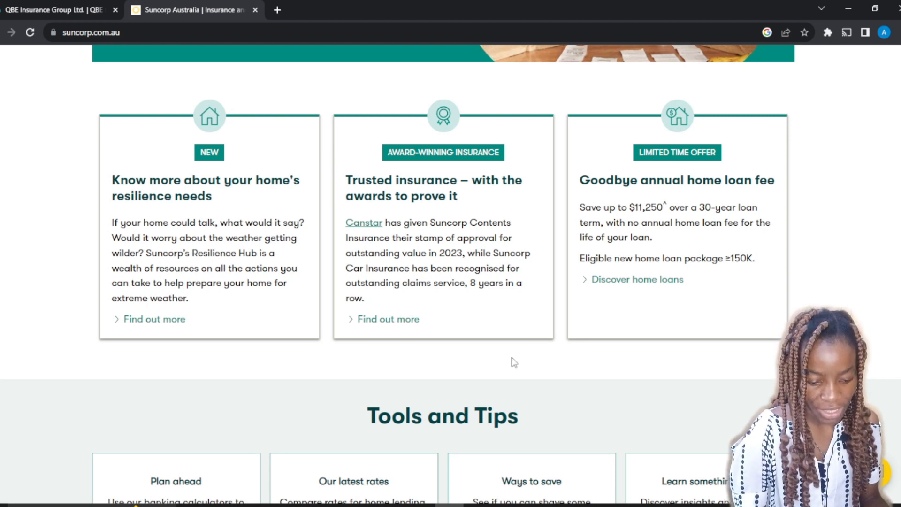
{"action": "scroll", "coordinate": [511, 358], "scroll_direction": "down", "scroll_amount": 4}
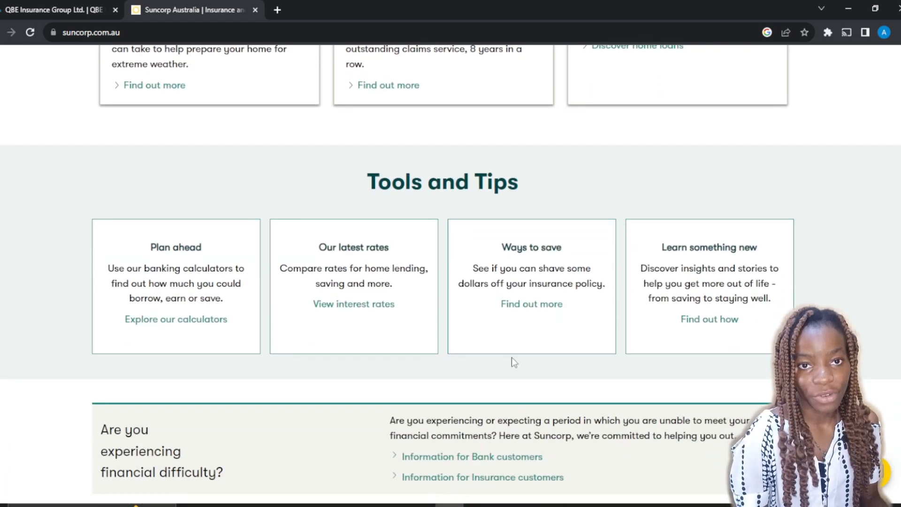
{"action": "scroll", "coordinate": [512, 361], "scroll_direction": "down", "scroll_amount": 10}
{"action": "scroll", "coordinate": [511, 362], "scroll_direction": "up", "scroll_amount": 3}
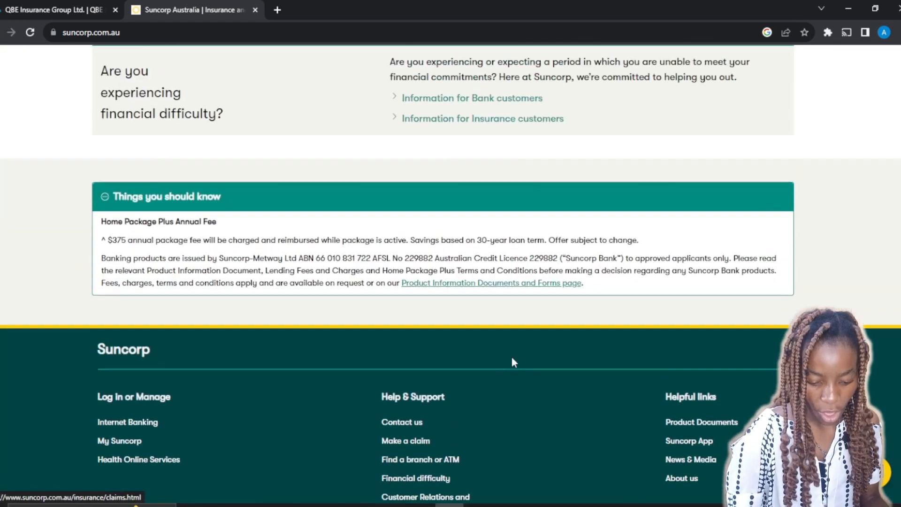
{"action": "scroll", "coordinate": [511, 357], "scroll_direction": "up", "scroll_amount": 20}
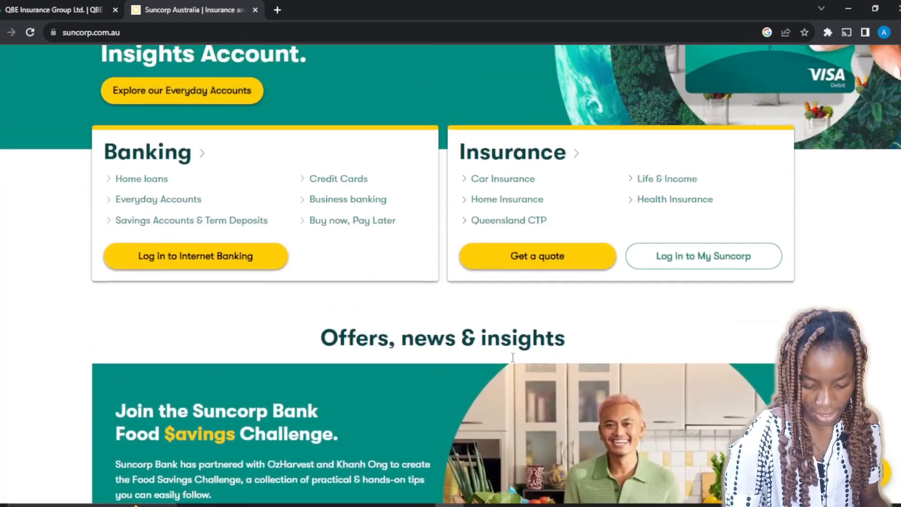
{"action": "scroll", "coordinate": [512, 357], "scroll_direction": "up", "scroll_amount": 5}
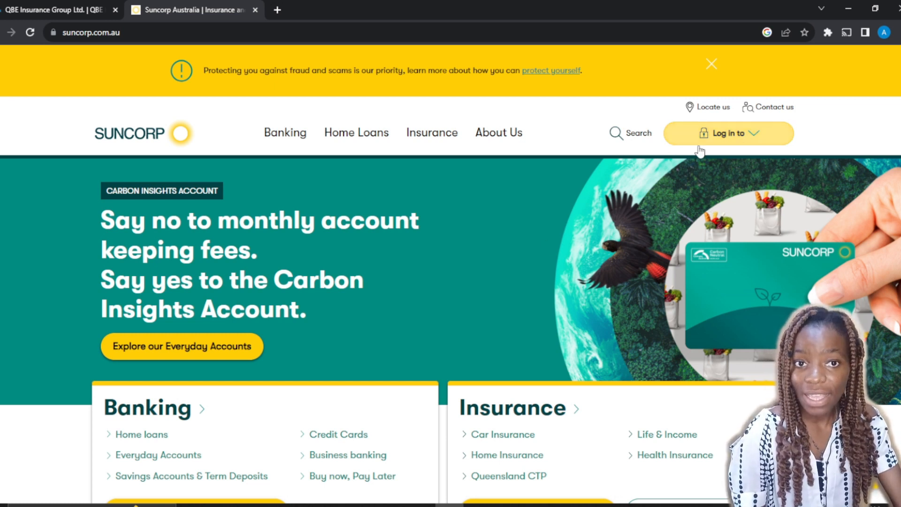
- Go to the Internet Banking login page and start a new registration, continuing past the Getting Started requirements
{"action": "left_click", "coordinate": [754, 128]}
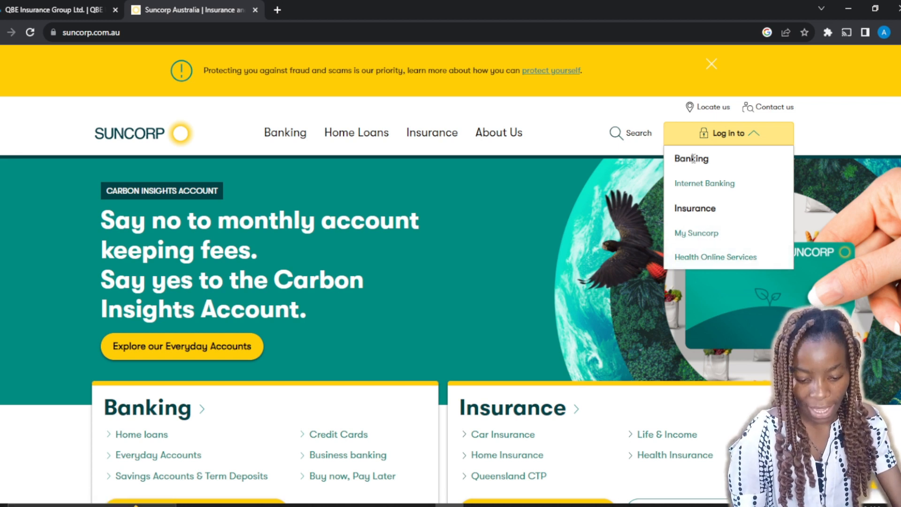
{"action": "left_click", "coordinate": [689, 186]}
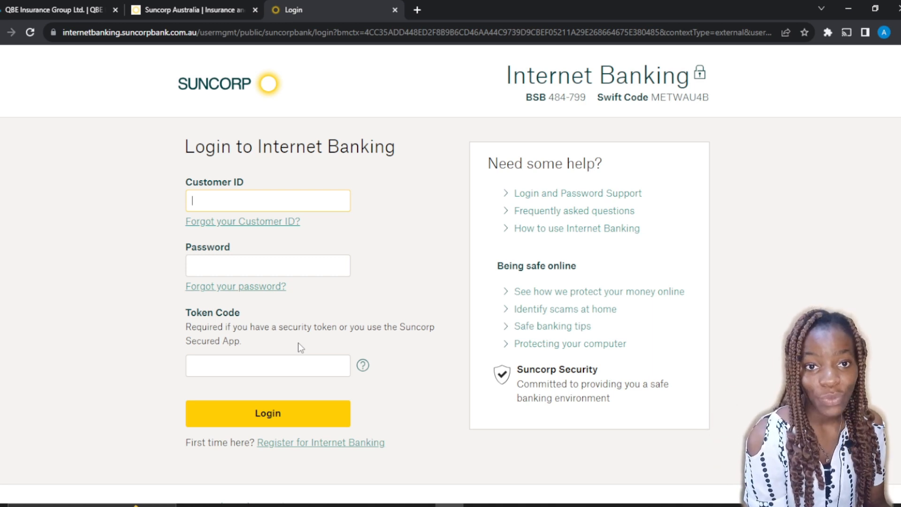
{"action": "scroll", "coordinate": [428, 290], "scroll_direction": "down", "scroll_amount": 2}
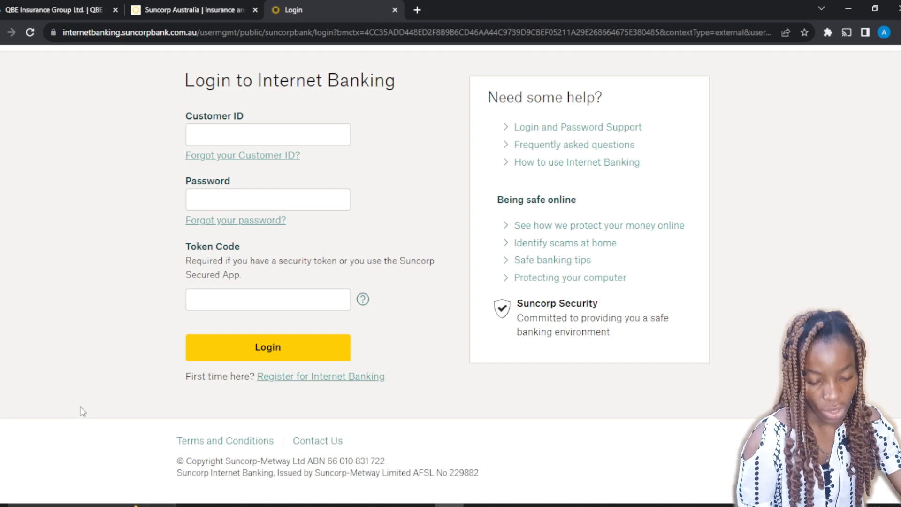
{"action": "left_click", "coordinate": [326, 381]}
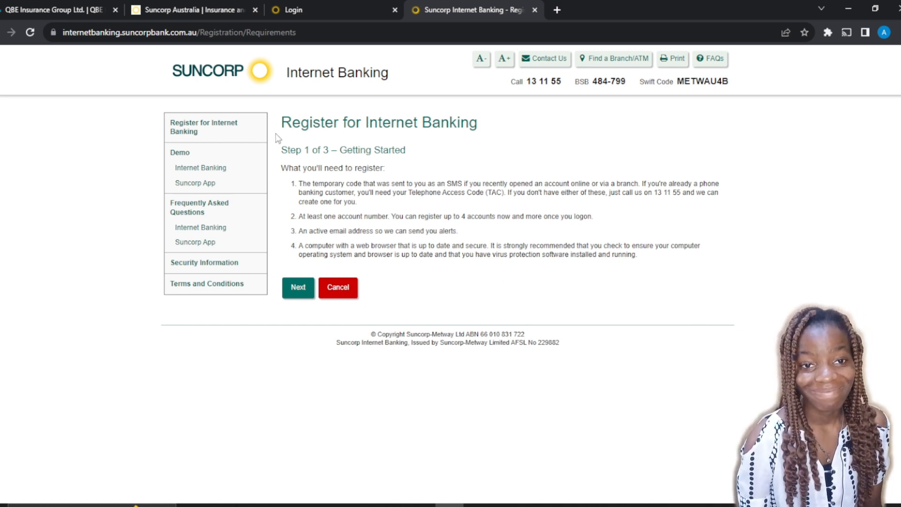
{"action": "left_click", "coordinate": [289, 295]}
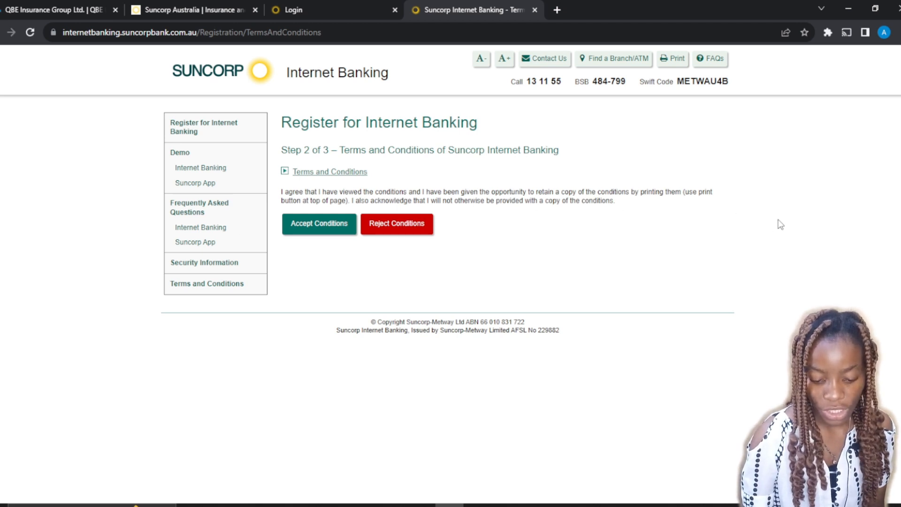
- Review the Internet Banking Terms and Conditions and accept them in the registration
{"action": "left_click", "coordinate": [324, 172]}
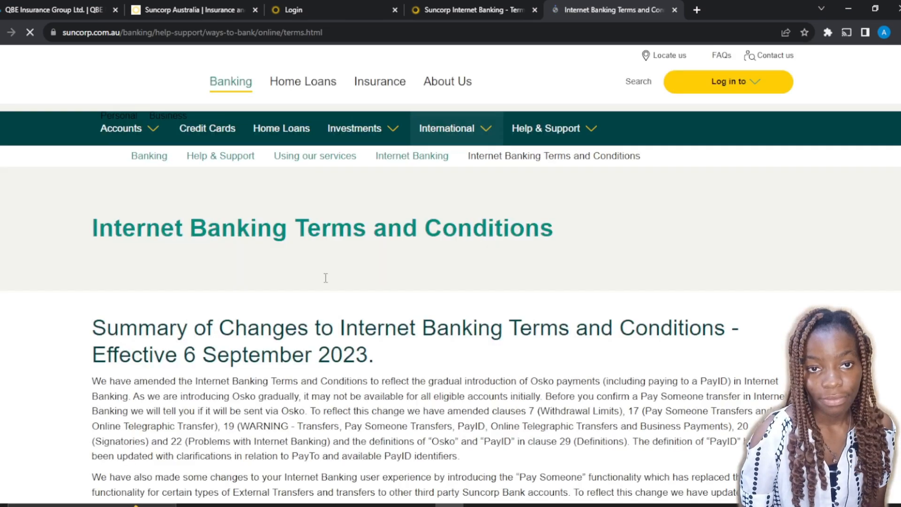
{"action": "scroll", "coordinate": [580, 313], "scroll_direction": "down", "scroll_amount": 12}
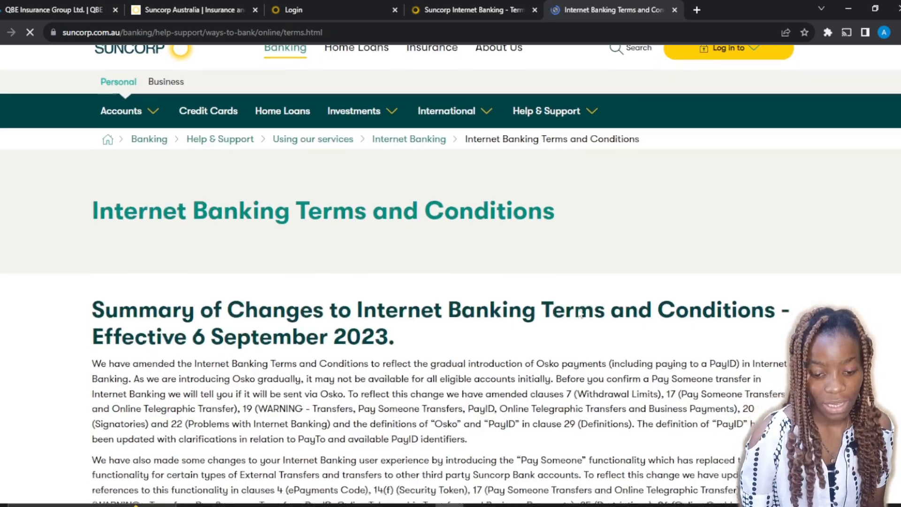
{"action": "scroll", "coordinate": [580, 313], "scroll_direction": "down", "scroll_amount": 15}
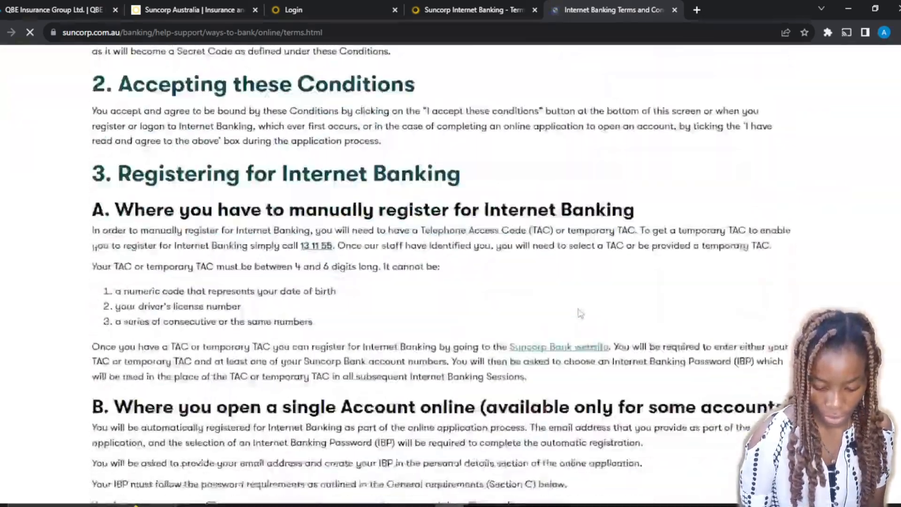
{"action": "scroll", "coordinate": [581, 313], "scroll_direction": "down", "scroll_amount": 15}
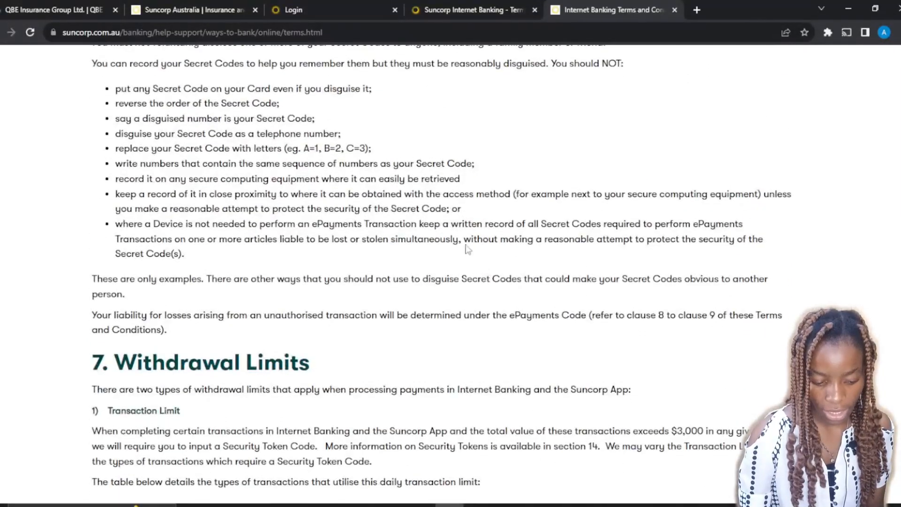
{"action": "left_click", "coordinate": [458, 11]}
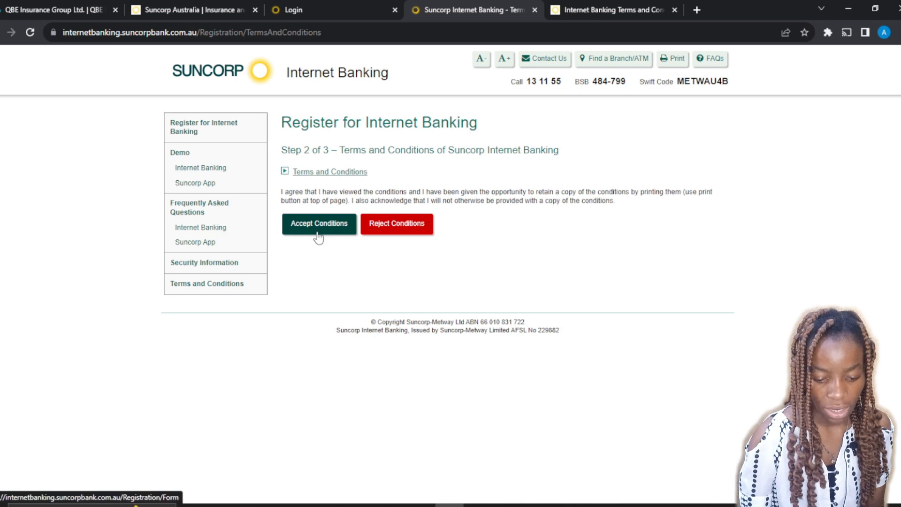
{"action": "left_click", "coordinate": [302, 233]}
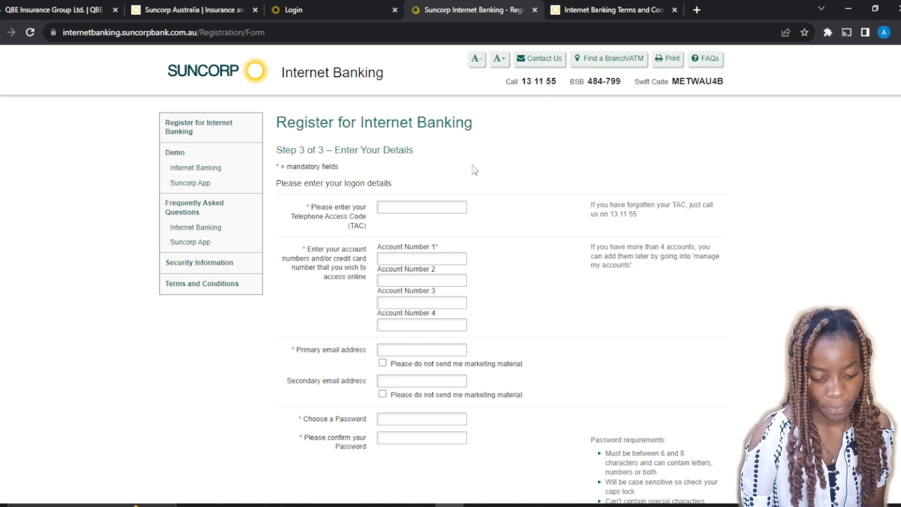
- Examine the registration details form, covering the Telephone Access Code, account number, email and password fields and the password requirements
{"action": "scroll", "coordinate": [472, 169], "scroll_direction": "down", "scroll_amount": 1}
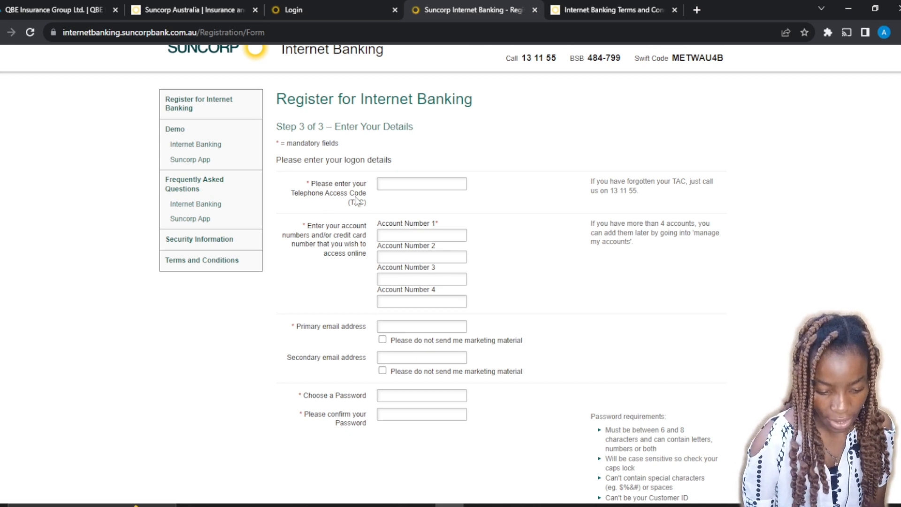
{"action": "left_click", "coordinate": [424, 188]}
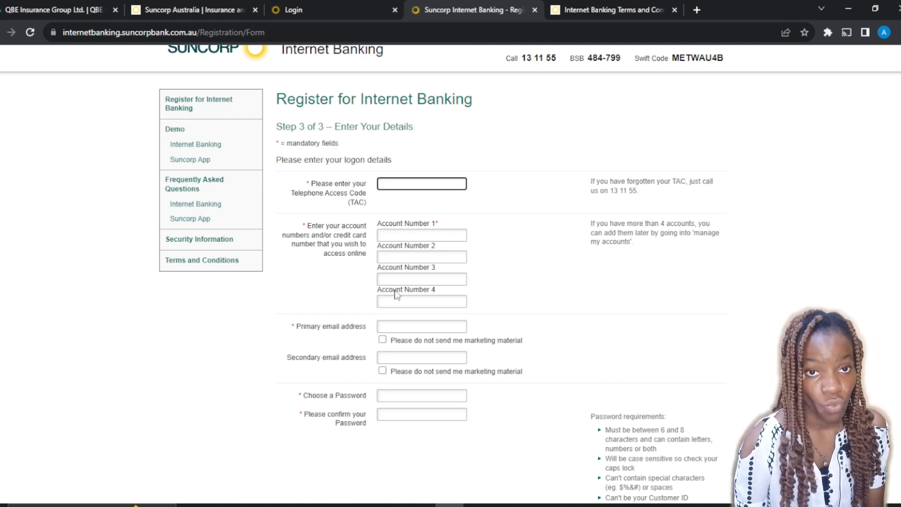
{"action": "left_click", "coordinate": [473, 282]}
{"action": "scroll", "coordinate": [473, 283], "scroll_direction": "down", "scroll_amount": 1}
{"action": "scroll", "coordinate": [473, 283], "scroll_direction": "down", "scroll_amount": 3}
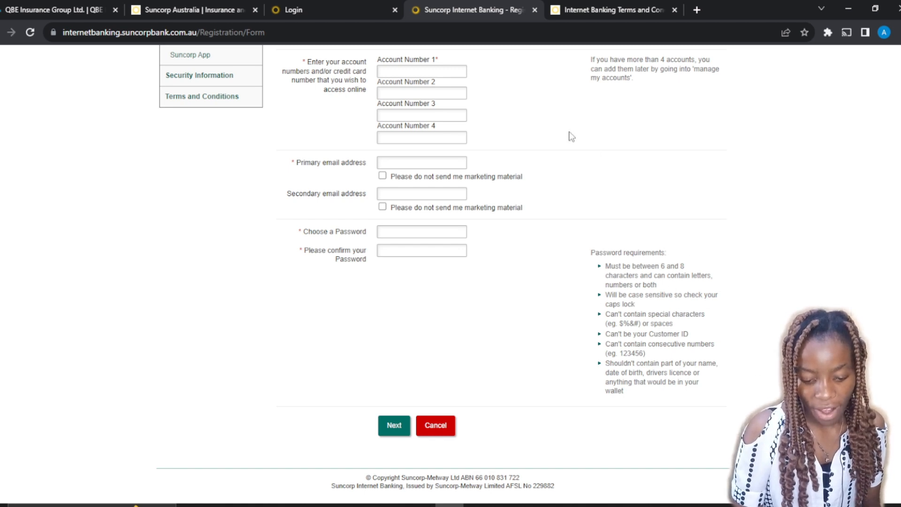
{"action": "scroll", "coordinate": [563, 129], "scroll_direction": "up", "scroll_amount": 2}
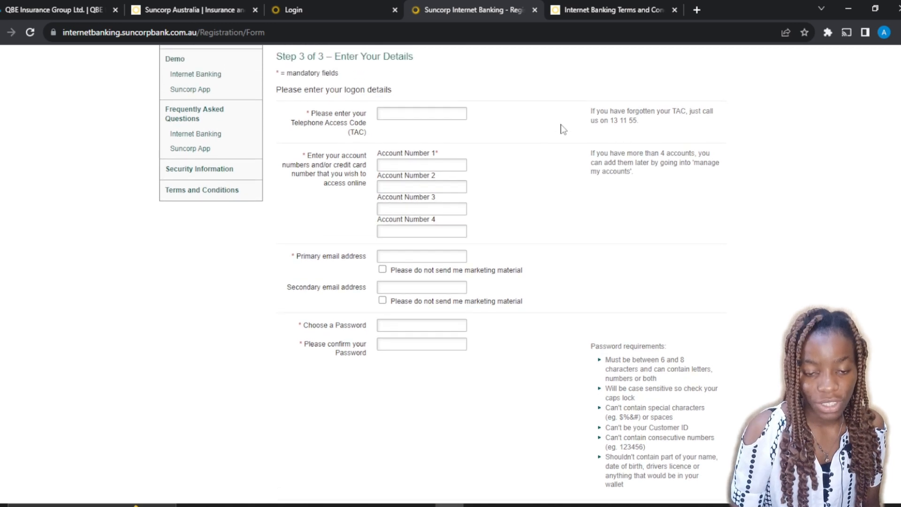
{"action": "scroll", "coordinate": [563, 129], "scroll_direction": "up", "scroll_amount": 1}
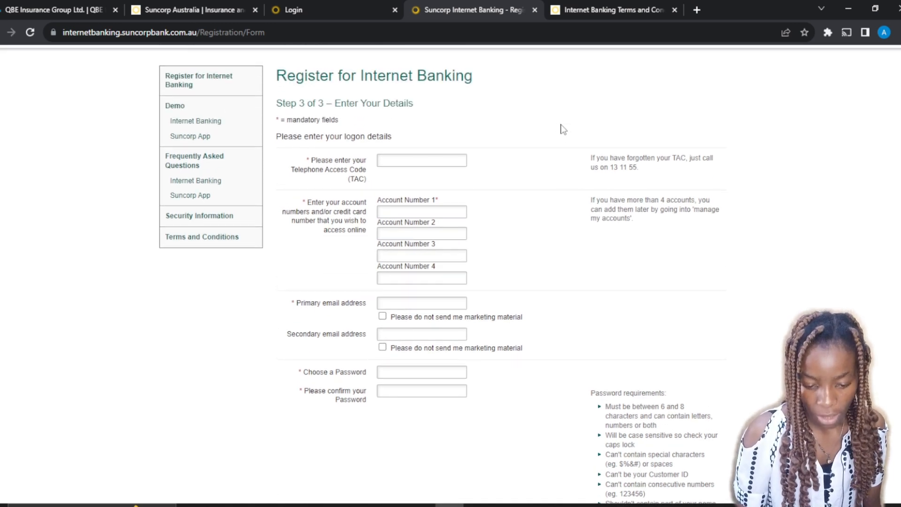
{"action": "scroll", "coordinate": [563, 130], "scroll_direction": "down", "scroll_amount": 2}
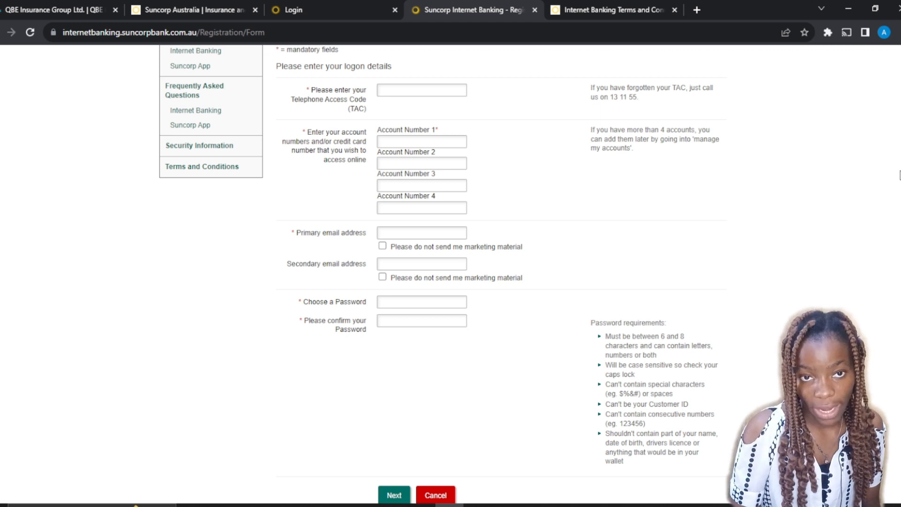
{"action": "scroll", "coordinate": [668, 310], "scroll_direction": "down", "scroll_amount": 1}
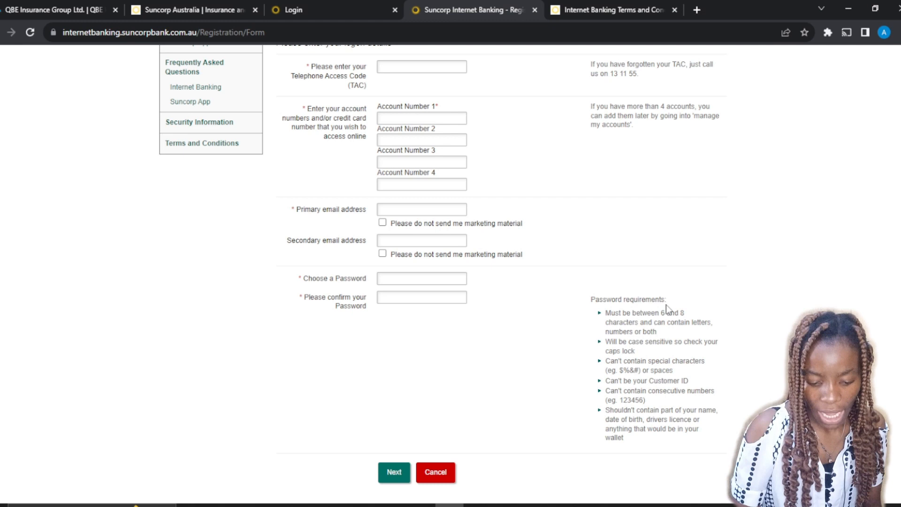
- Recheck the whole registration form from the logon details to its end, including the helpline note for a forgotten Telephone Access Code
{"action": "scroll", "coordinate": [669, 310], "scroll_direction": "down", "scroll_amount": 3}
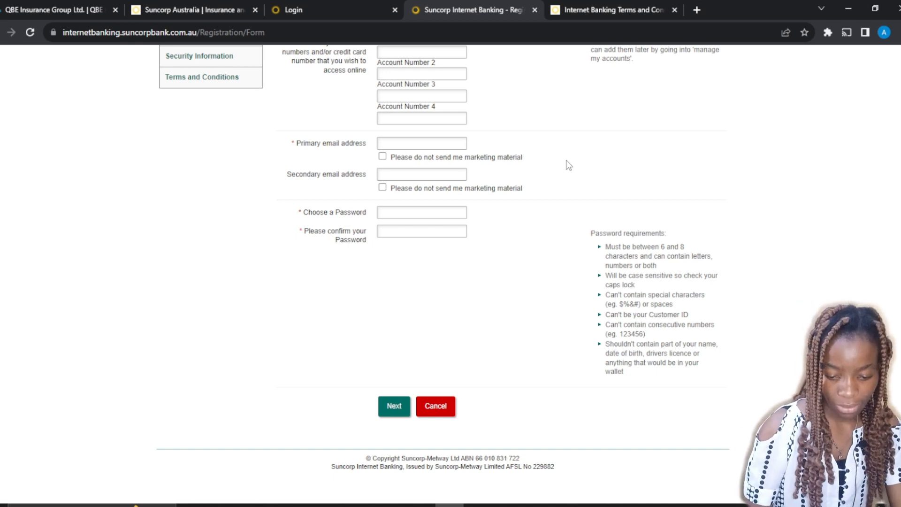
{"action": "scroll", "coordinate": [566, 161], "scroll_direction": "up", "scroll_amount": 3}
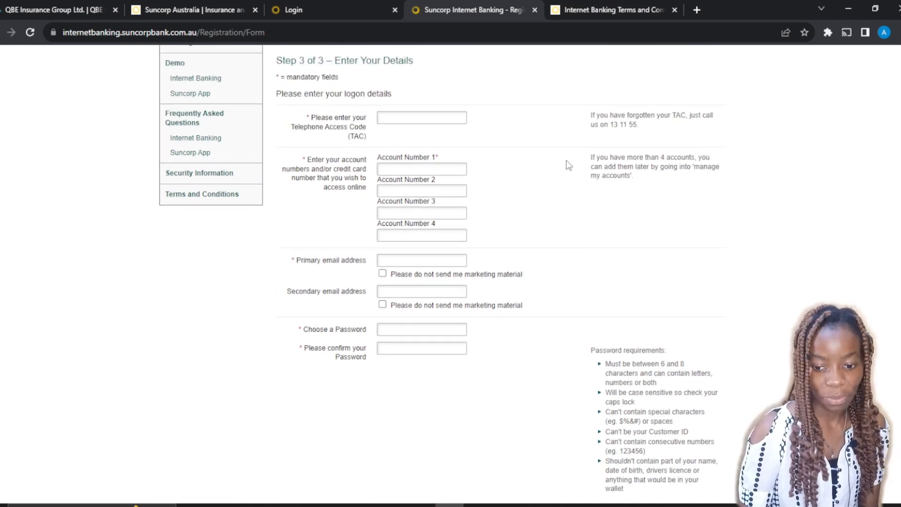
{"action": "scroll", "coordinate": [566, 159], "scroll_direction": "up", "scroll_amount": 2}
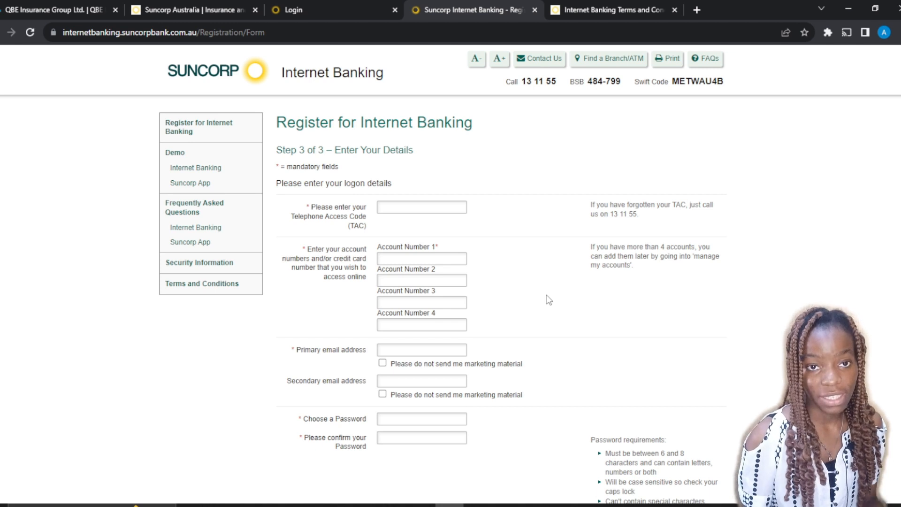
{"action": "scroll", "coordinate": [549, 300], "scroll_direction": "down", "scroll_amount": 4}
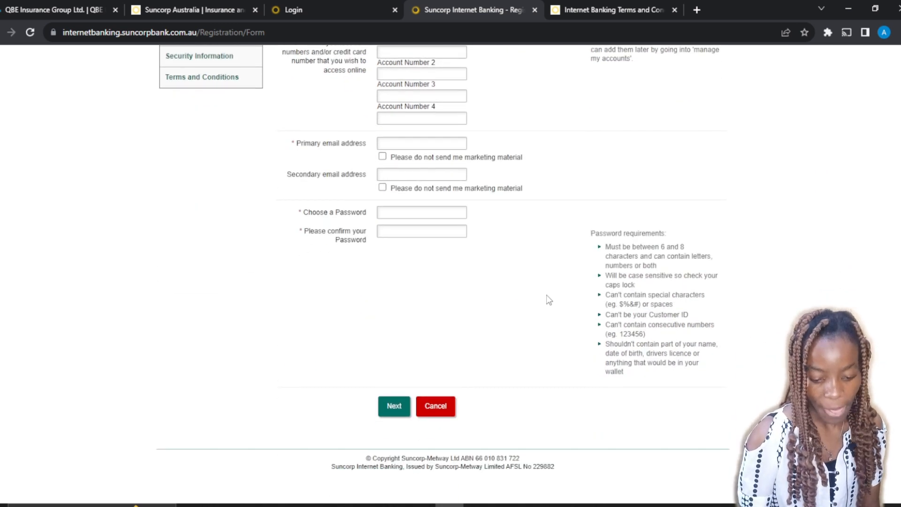
{"action": "scroll", "coordinate": [549, 300], "scroll_direction": "up", "scroll_amount": 1}
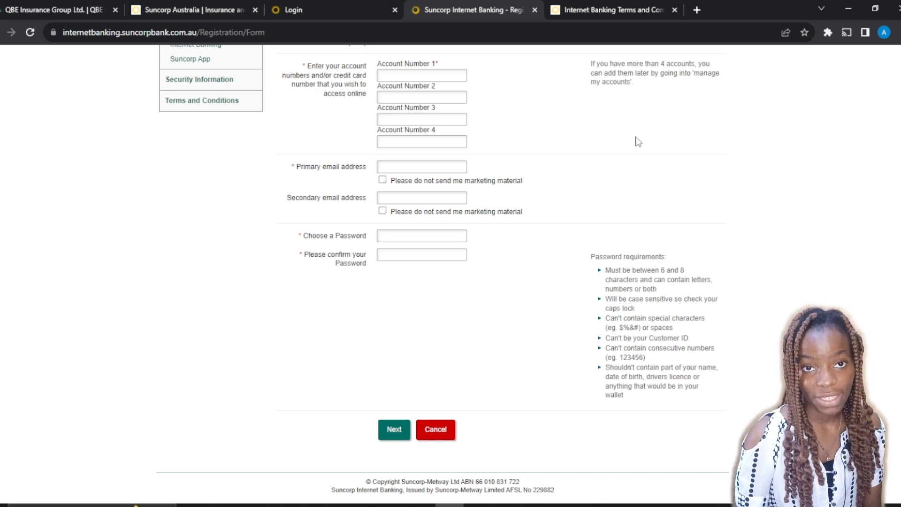
{"action": "scroll", "coordinate": [638, 141], "scroll_direction": "up", "scroll_amount": 4}
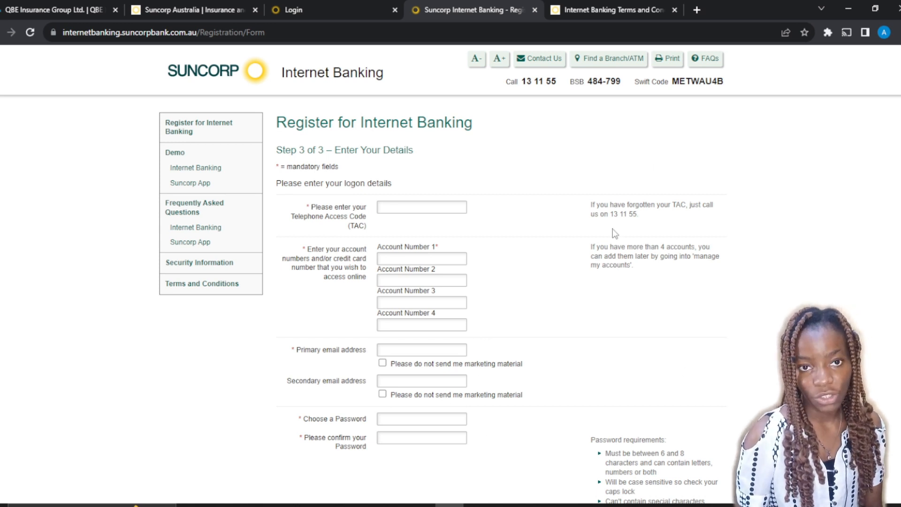
{"action": "left_click_drag", "start_coordinate": [610, 214], "coordinate": [641, 220]}
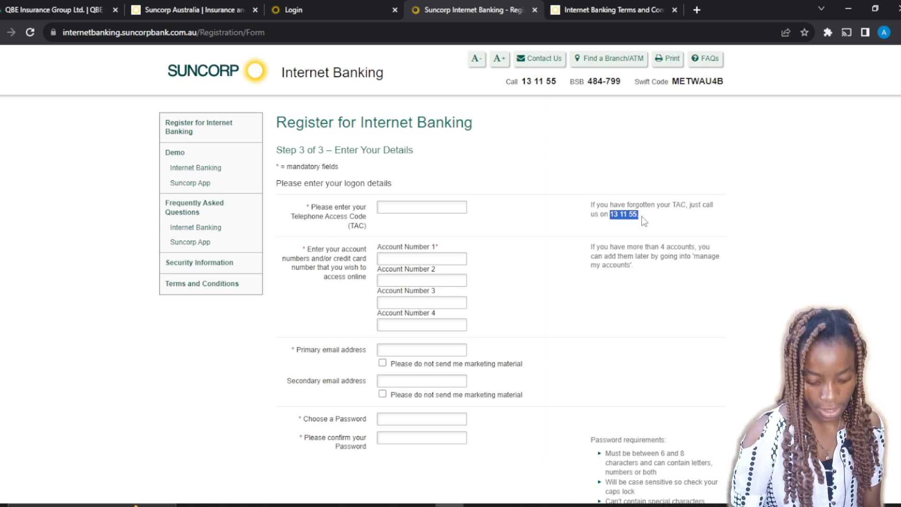
{"action": "left_click", "coordinate": [750, 152]}
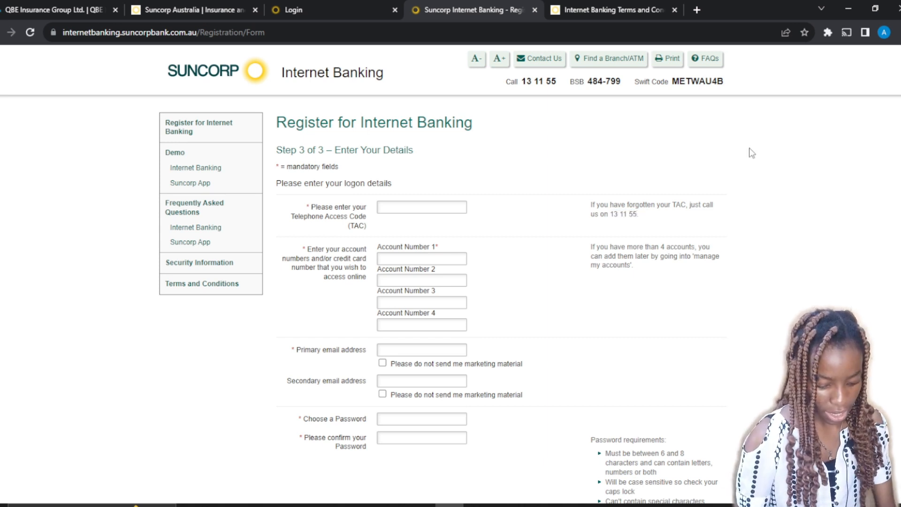